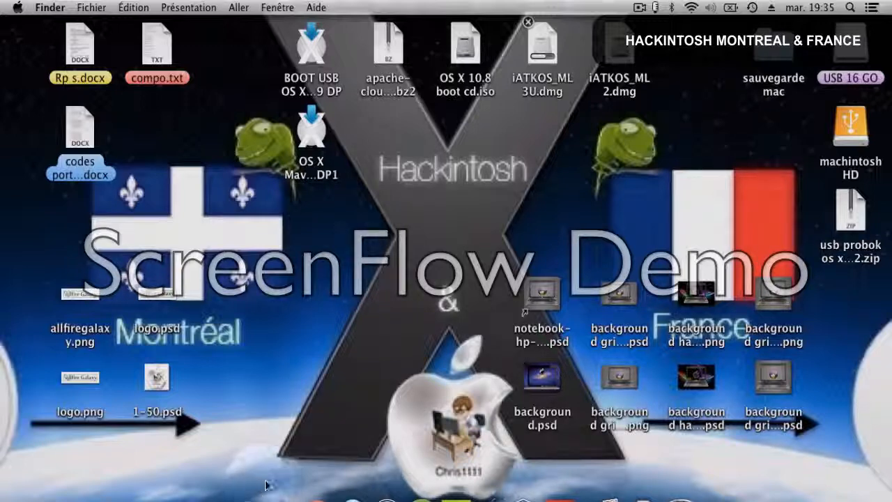
Switch to Safari, view the Downloads page of the VirtualBox website, and close that page.
mouse_move(266, 496)
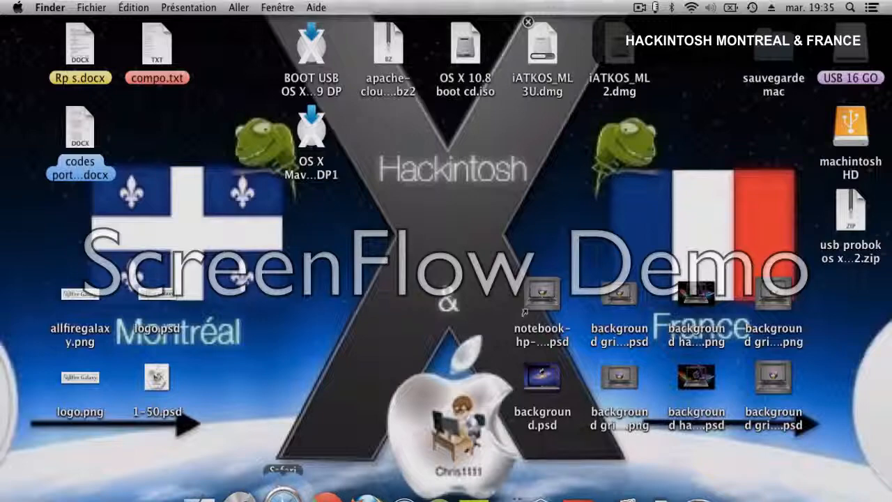
click(282, 494)
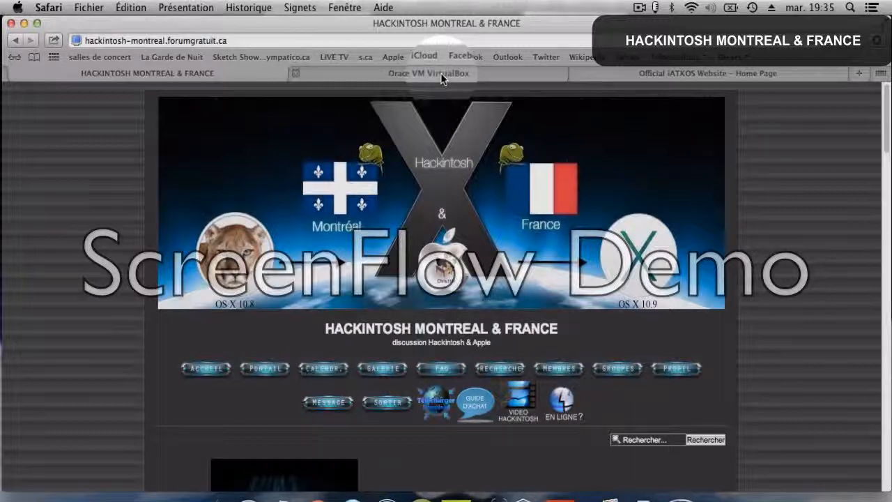
click(442, 75)
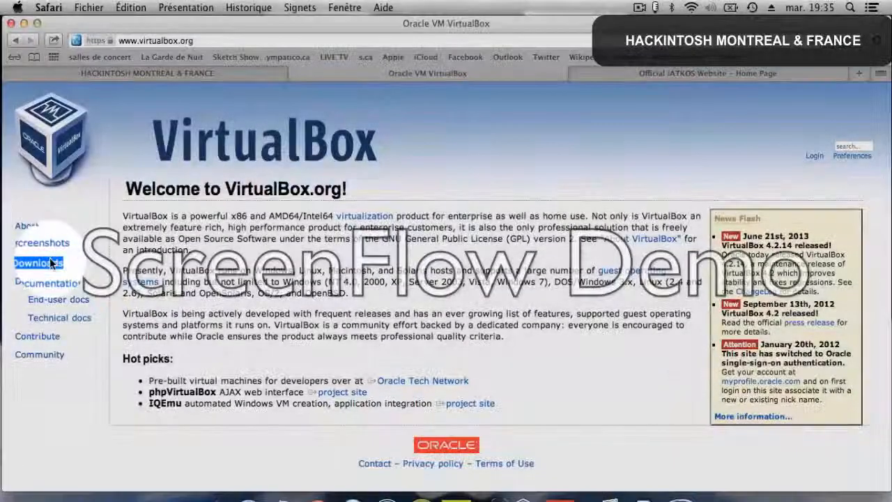
click(50, 262)
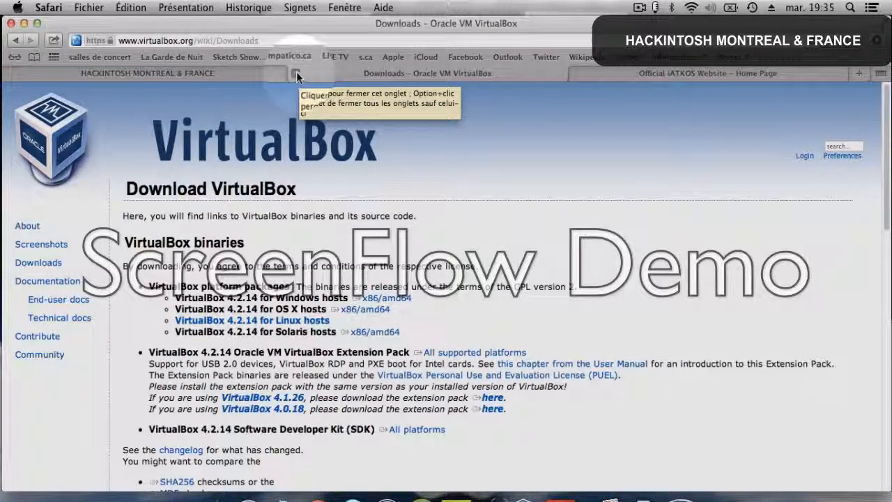
click(297, 72)
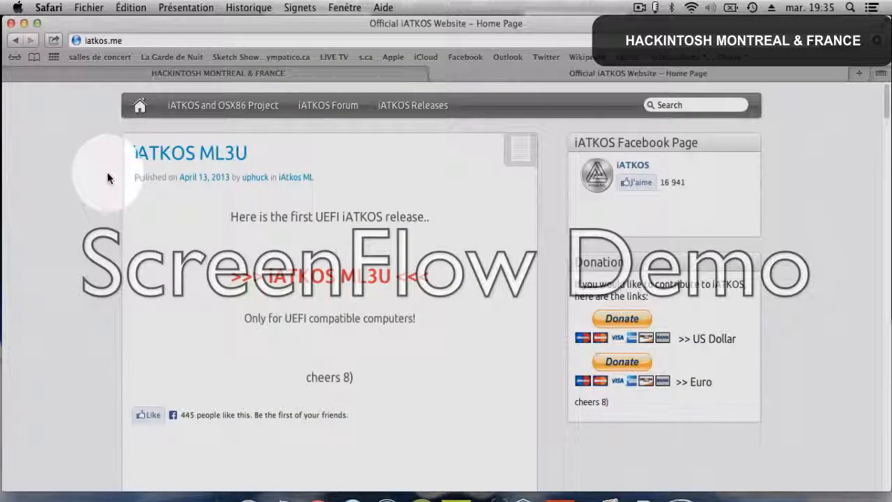
Look through the iATKOS home page down to the iATKOS ML2 download post, then close the page and minimize the browser window.
scroll(107, 178, down, 10)
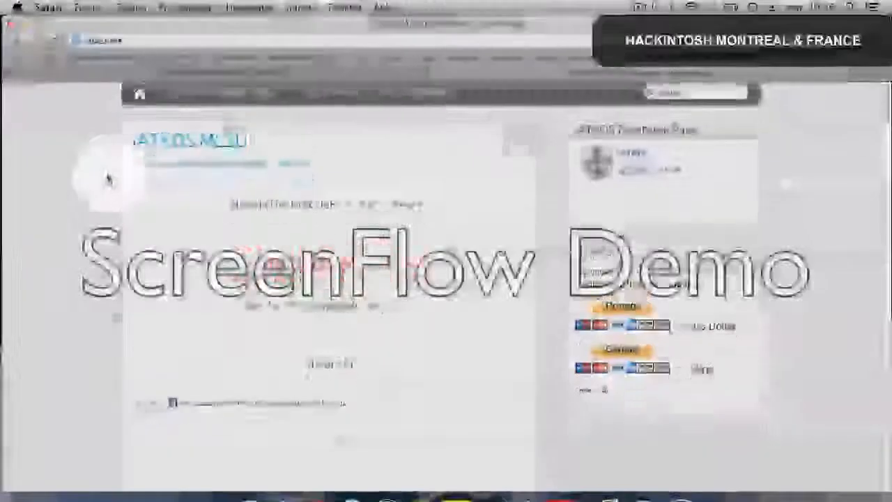
scroll(108, 179, down, 4)
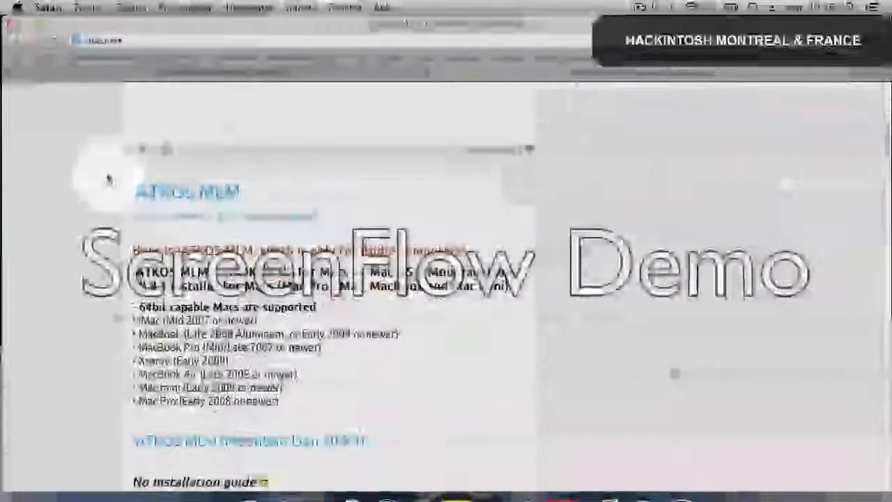
scroll(107, 179, down, 10)
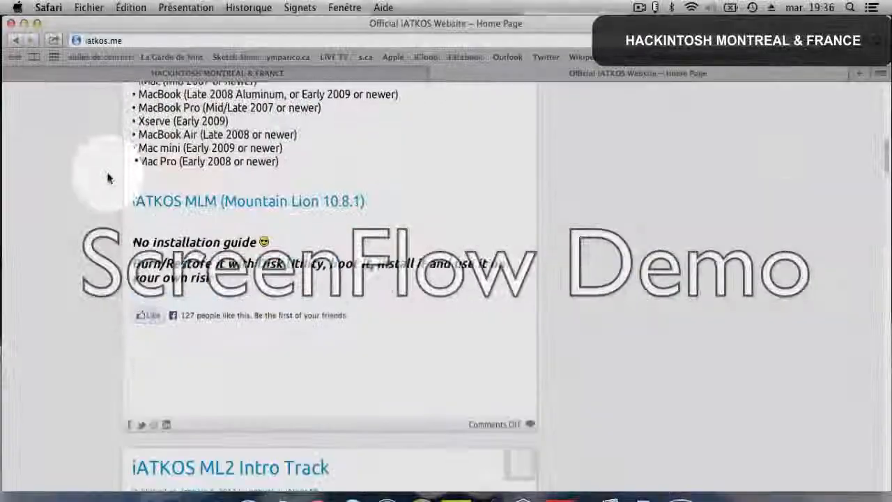
scroll(107, 178, down, 8)
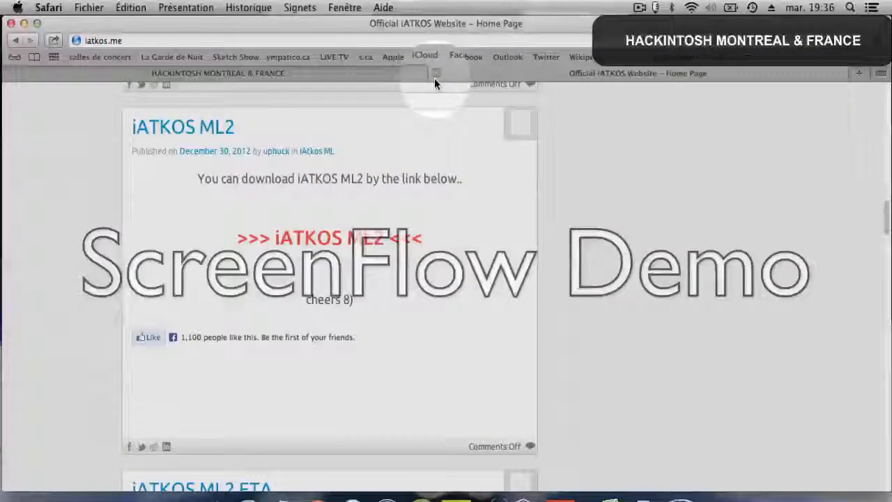
click(437, 76)
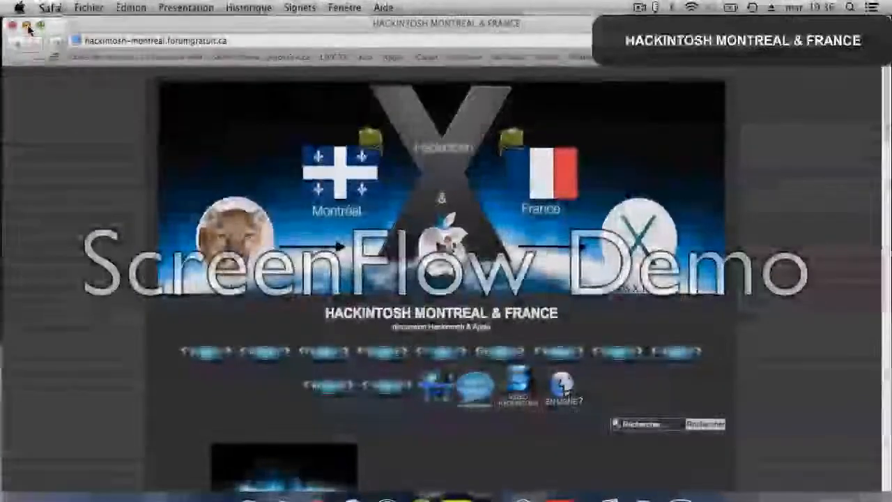
click(27, 27)
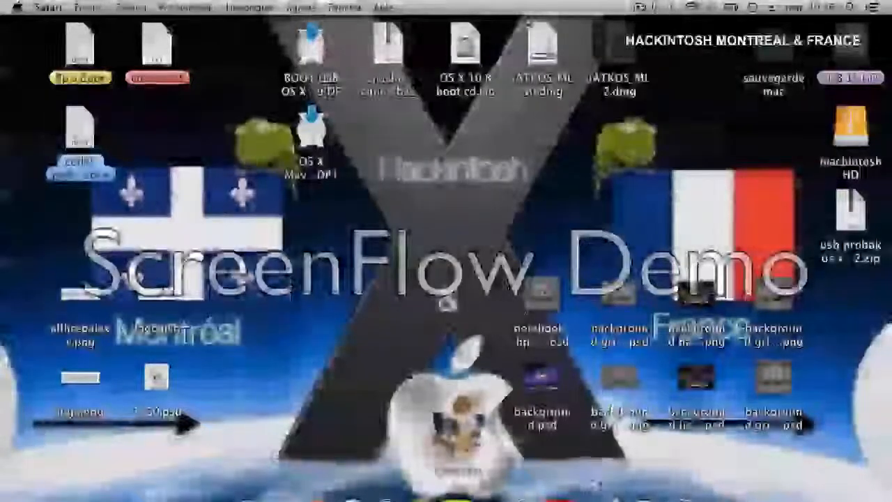
Switch to VirtualBox and start a new virtual machine named "mac os x iatakos" with Mac OS X (64 bit) as its version.
click(520, 495)
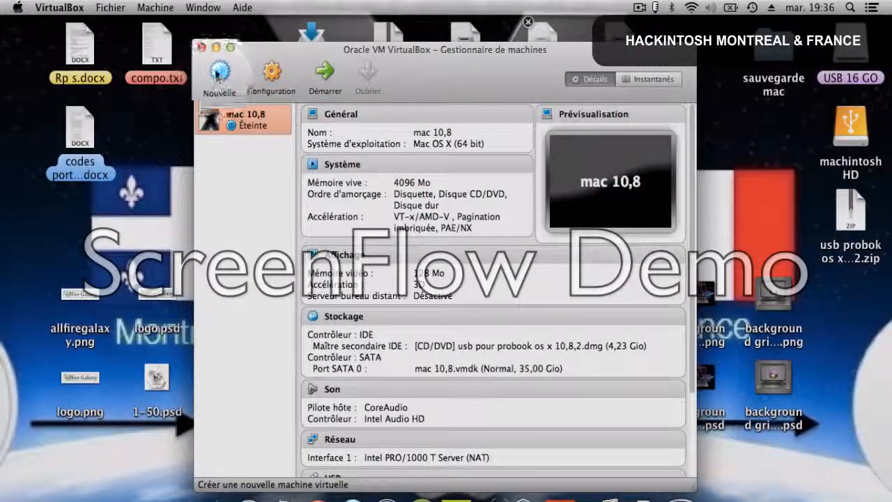
click(218, 74)
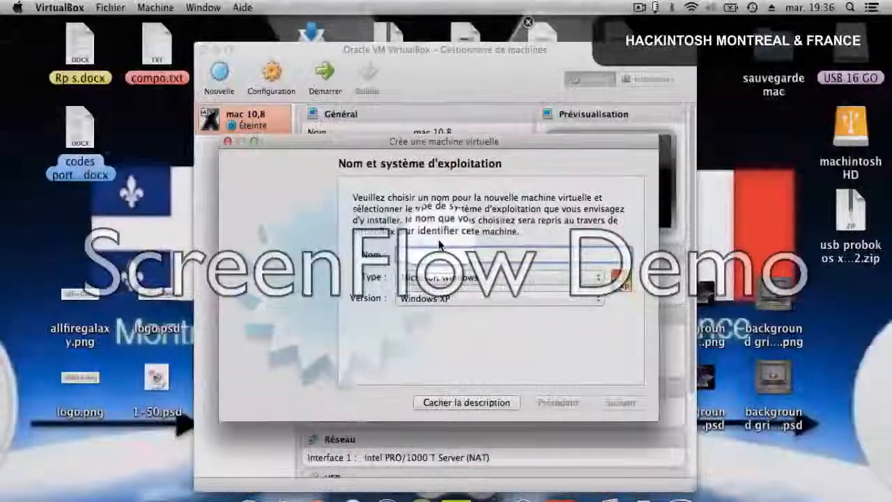
text(mac o)
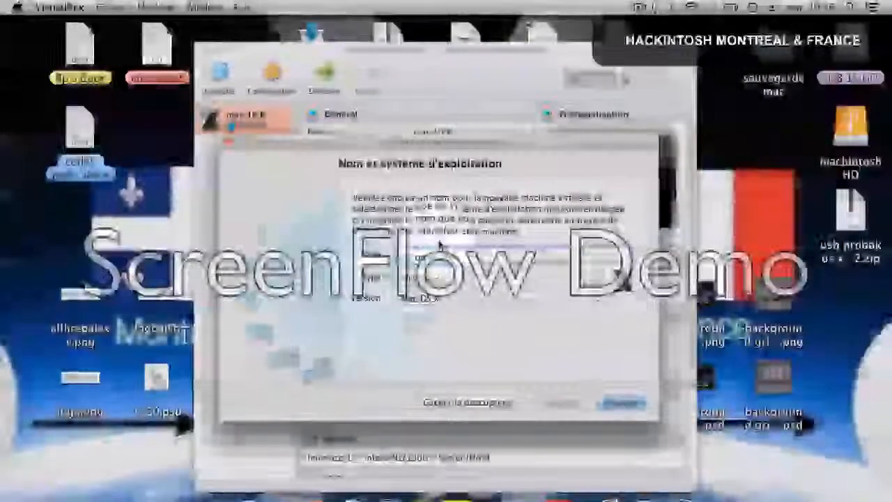
click(462, 305)
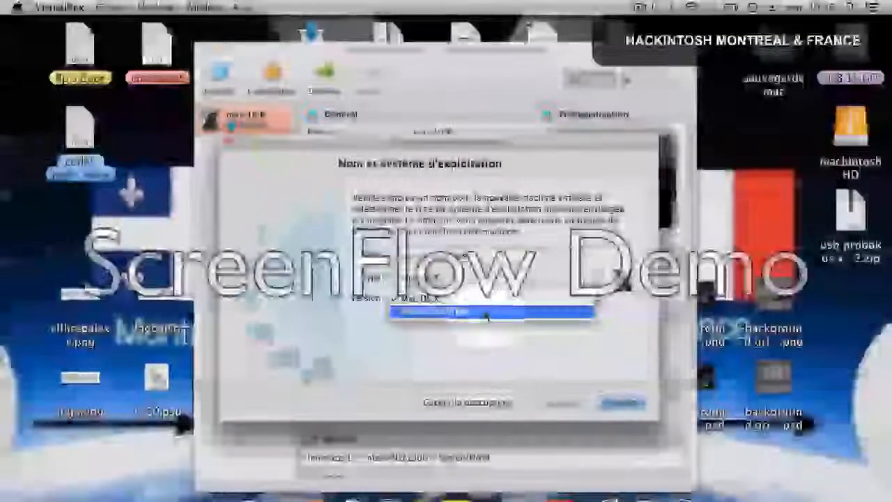
click(486, 315)
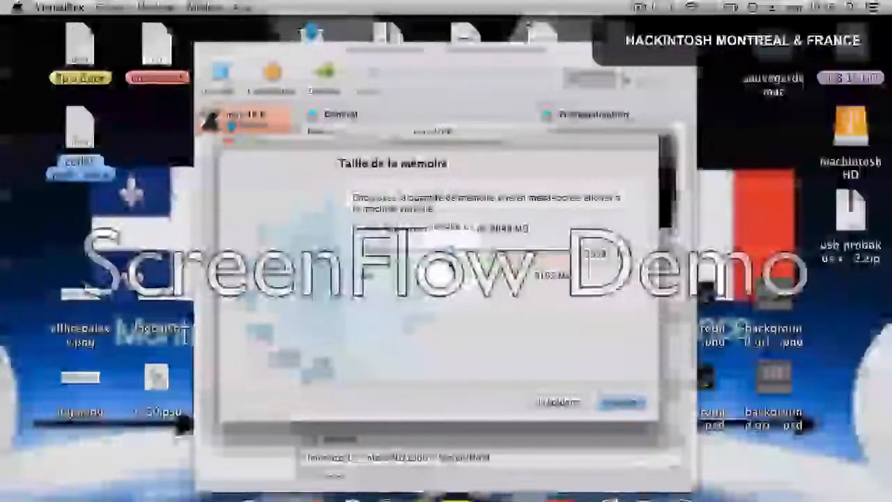
Allocate 4096 MB of memory to the machine and give it a new dynamically allocated VDI hard disk.
drag(452, 252, 466, 260)
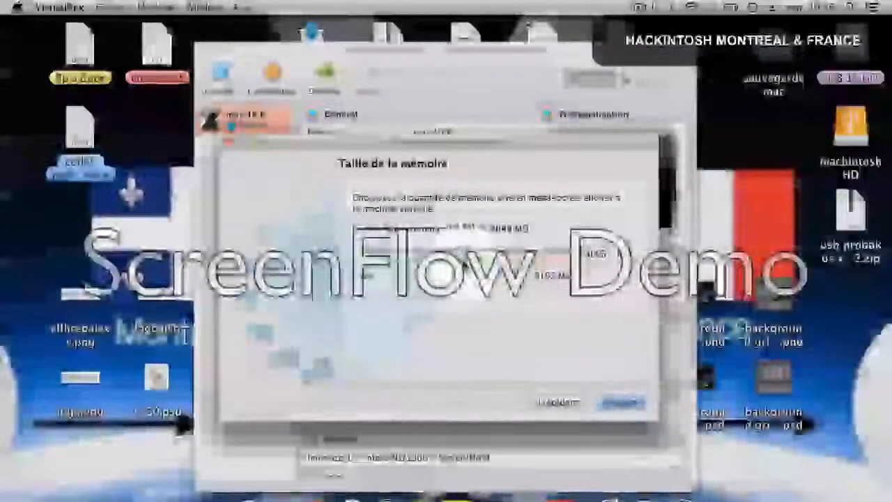
click(622, 404)
click(622, 404)
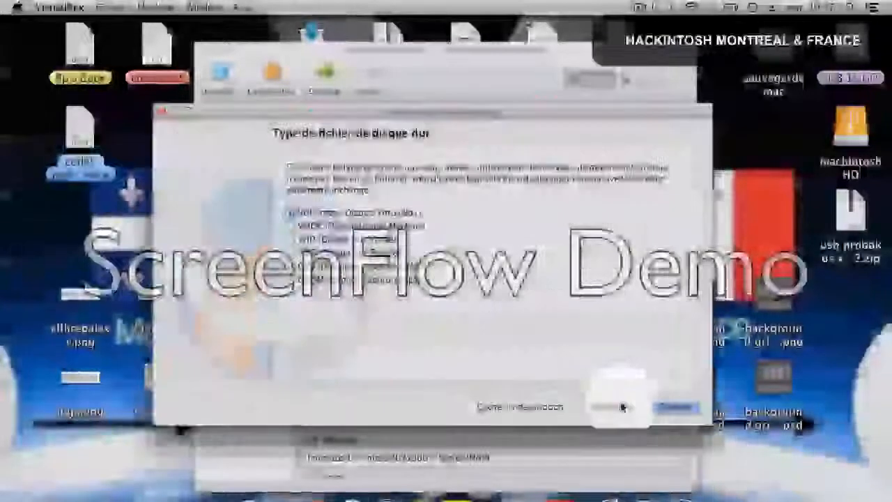
click(662, 408)
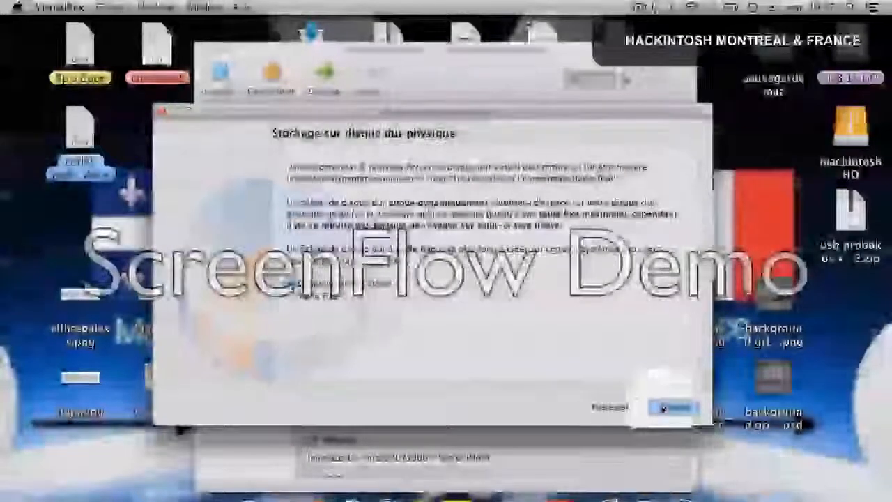
click(671, 408)
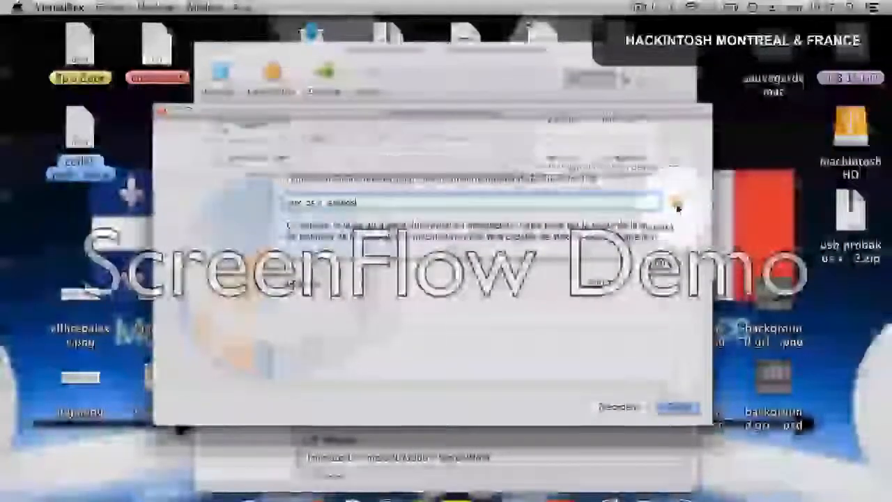
Save the virtual disk file as "mac os test" in a folder on machintosh HD and create the disk at 20 GB.
click(675, 204)
drag(322, 234, 318, 362)
click(275, 340)
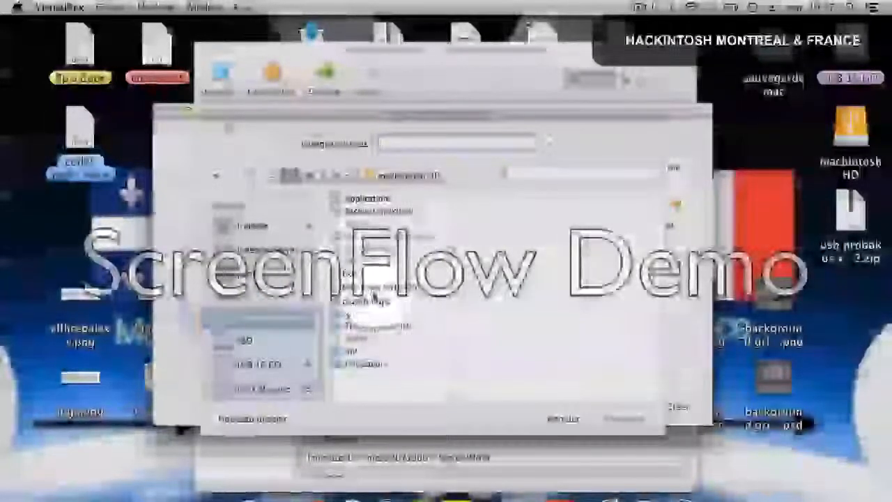
click(376, 287)
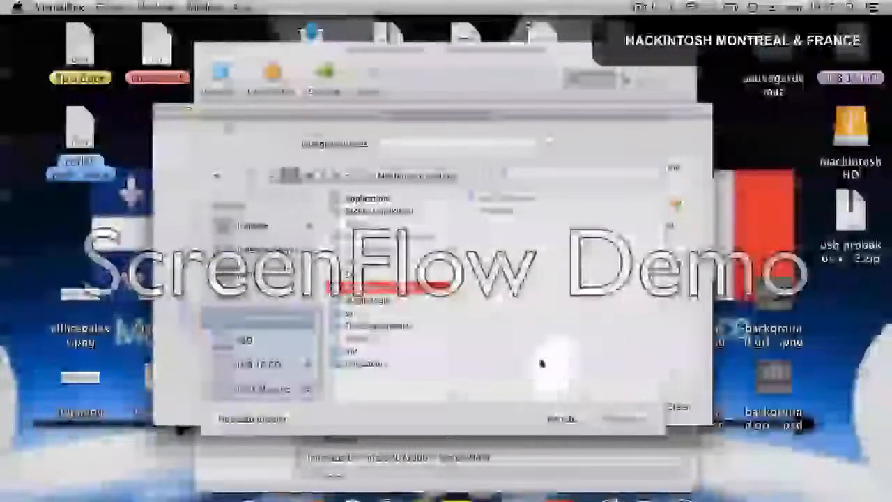
click(428, 143)
text(os)
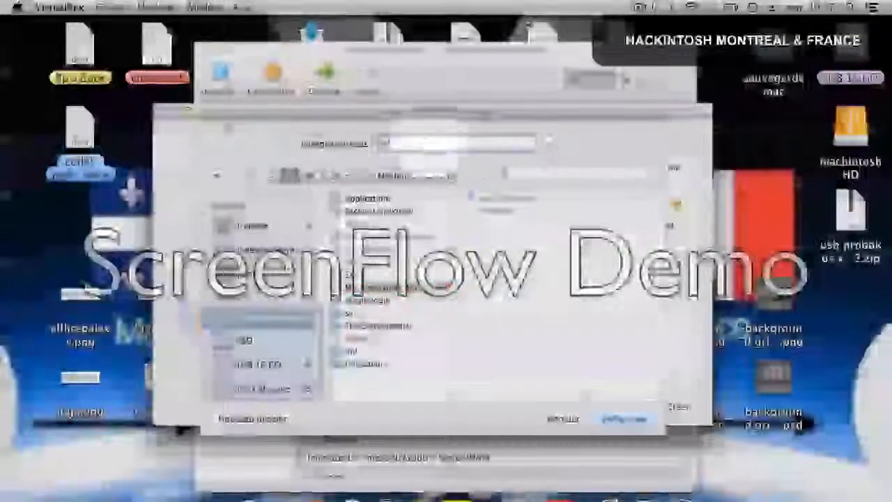
text(x)
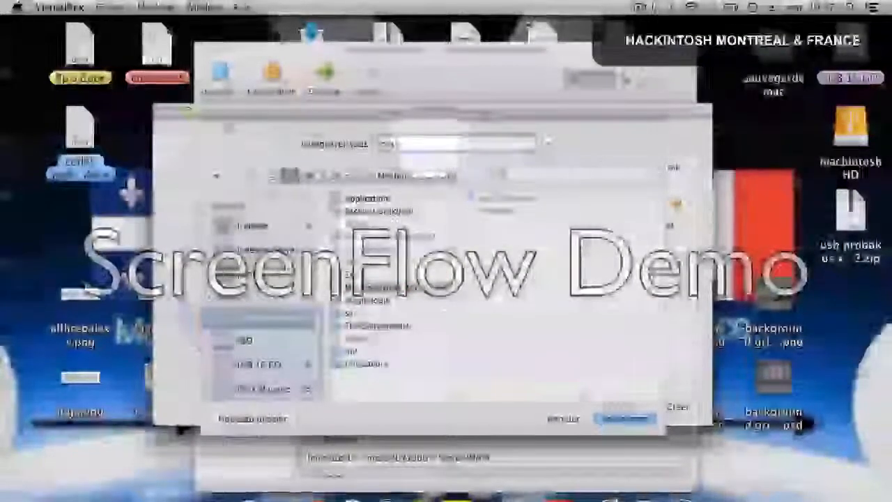
text( dem)
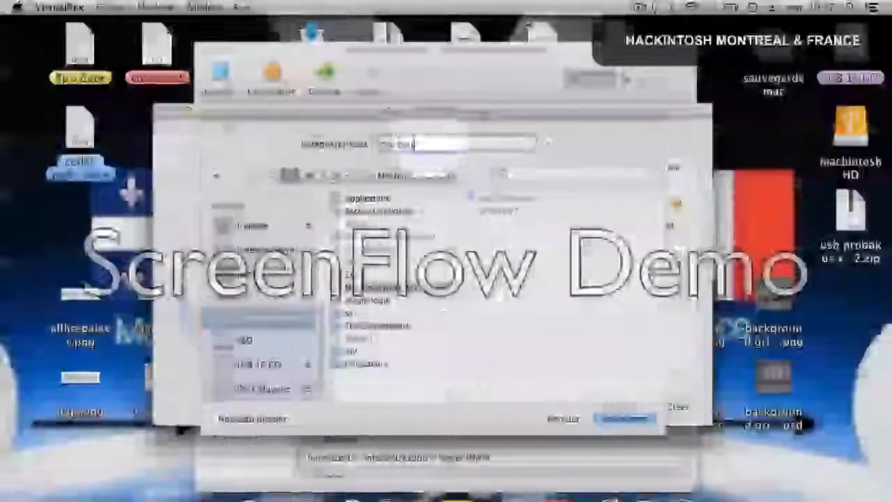
text(o 8)
click(615, 418)
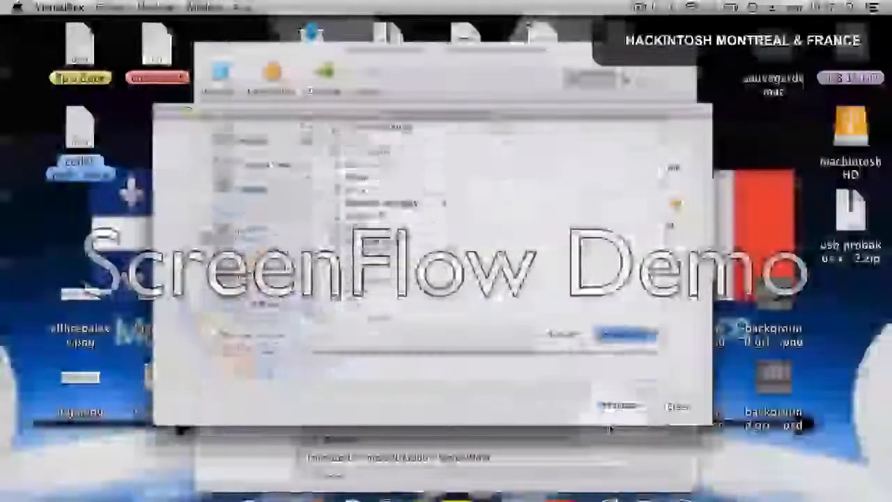
click(667, 410)
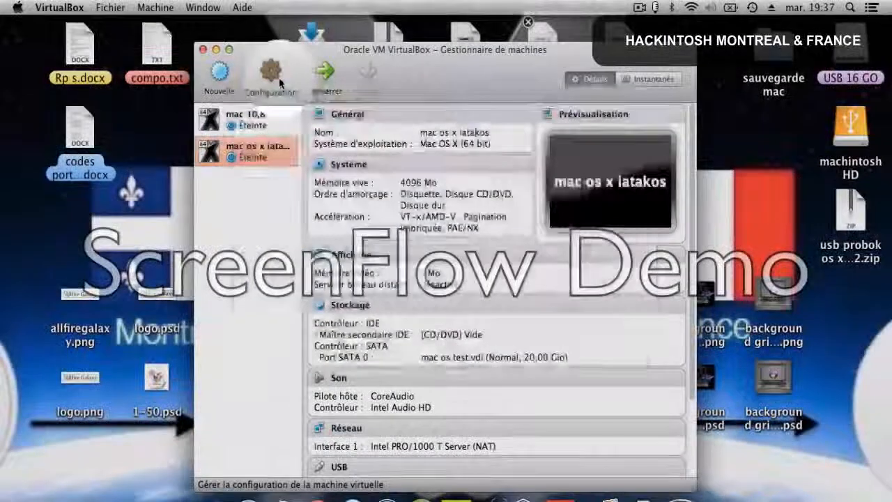
Open the new machine's configuration, check its system settings, and raise the video memory to the 128 MB maximum.
click(281, 82)
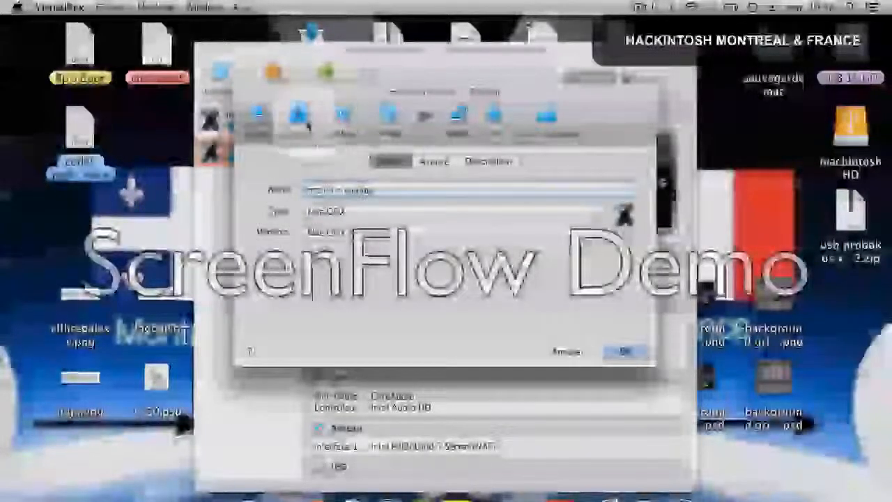
click(303, 120)
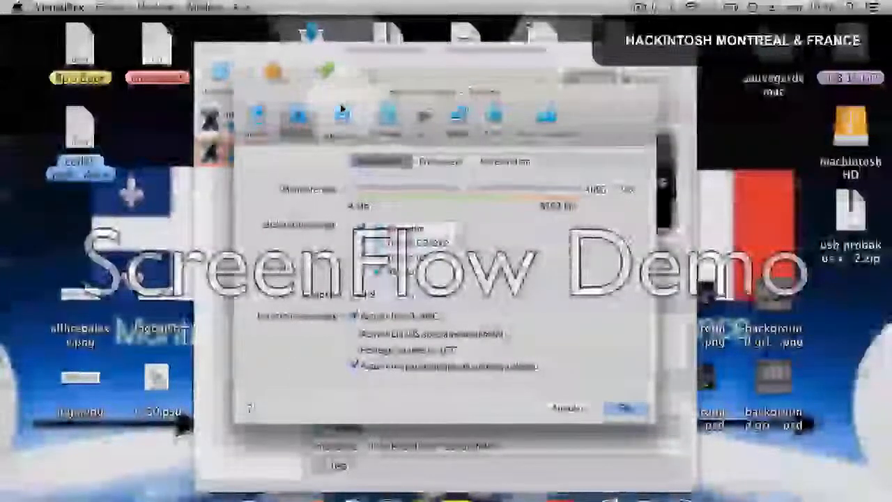
click(341, 113)
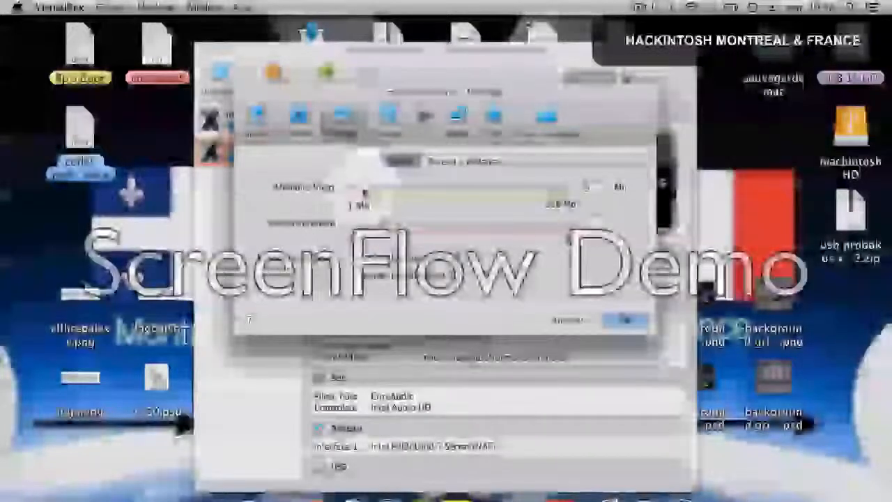
drag(363, 190, 471, 197)
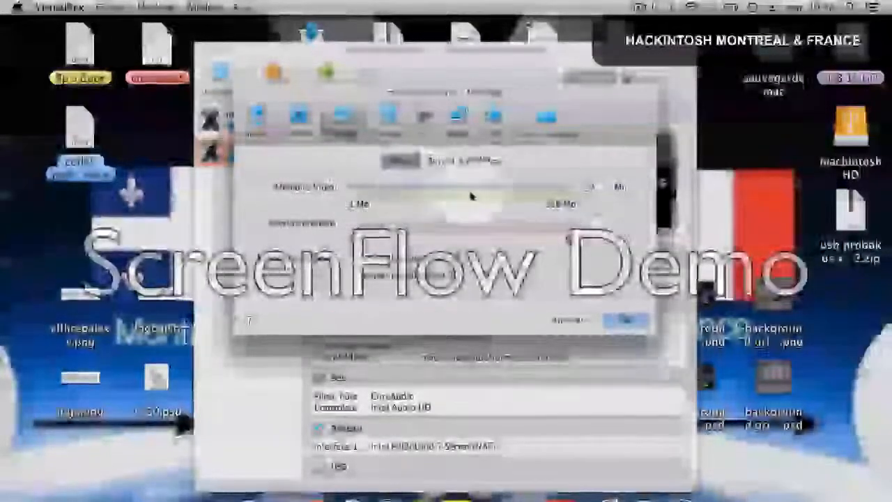
drag(560, 211, 587, 213)
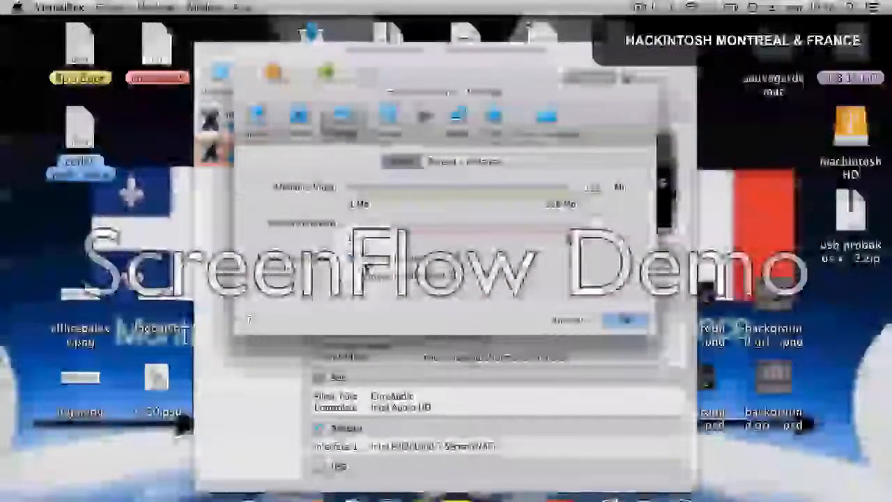
Attach the iATKOS ML2 disk image from the Bureau folder to the machine's IDE CD/DVD drive and start the machine.
click(392, 115)
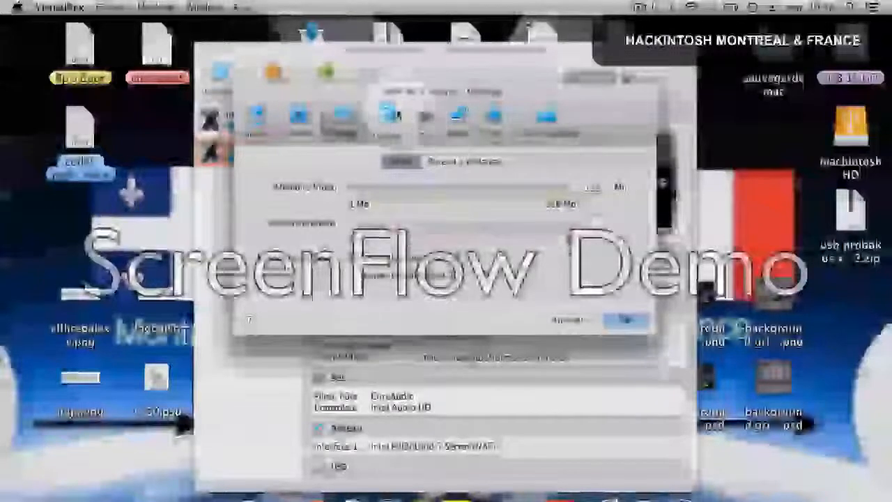
click(389, 114)
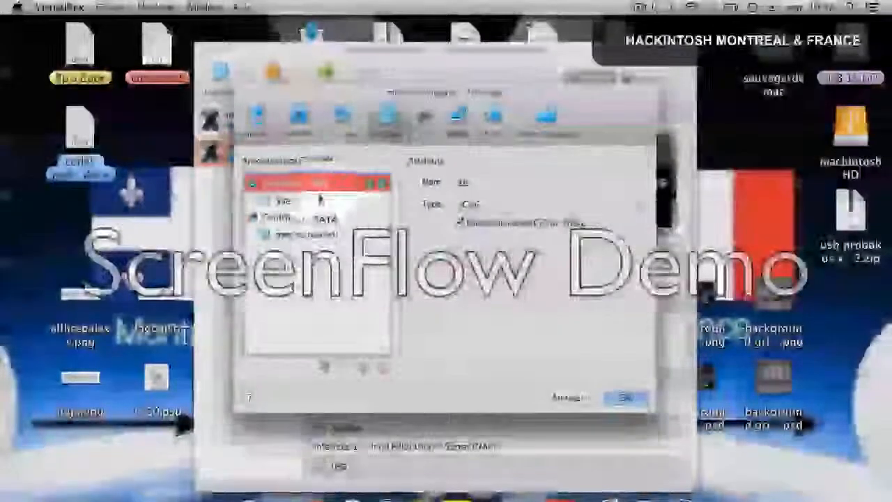
click(322, 200)
click(635, 184)
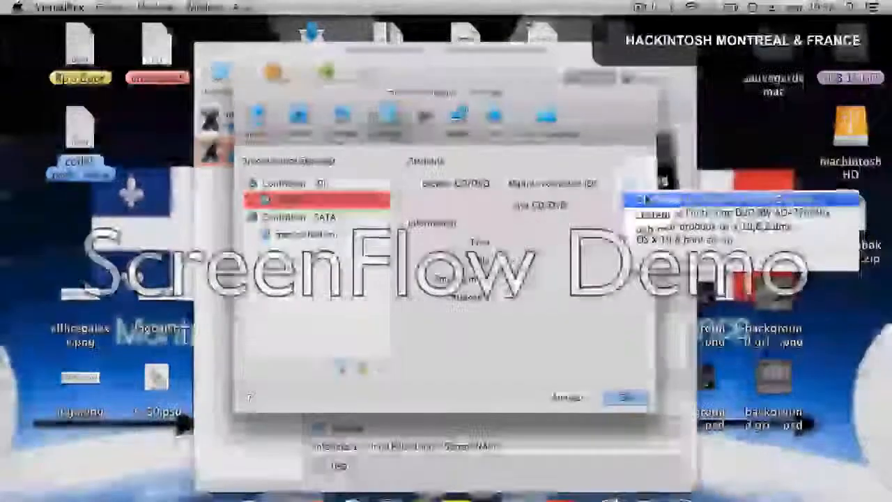
click(645, 200)
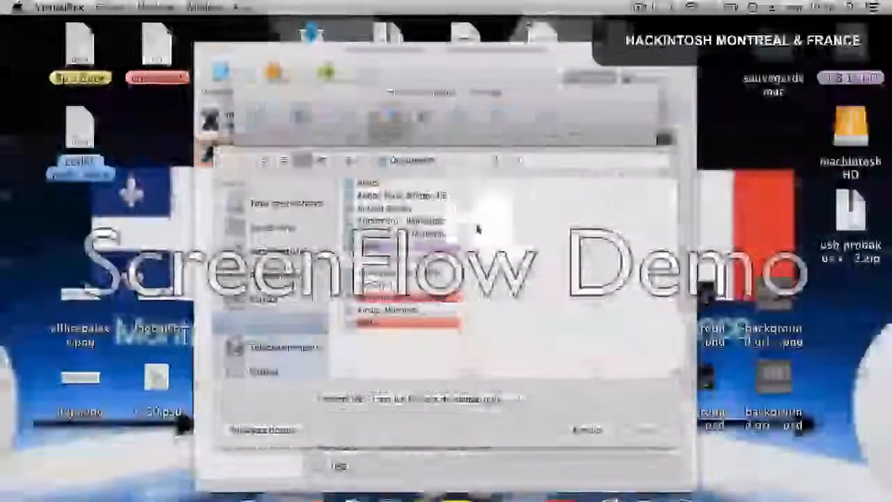
click(292, 304)
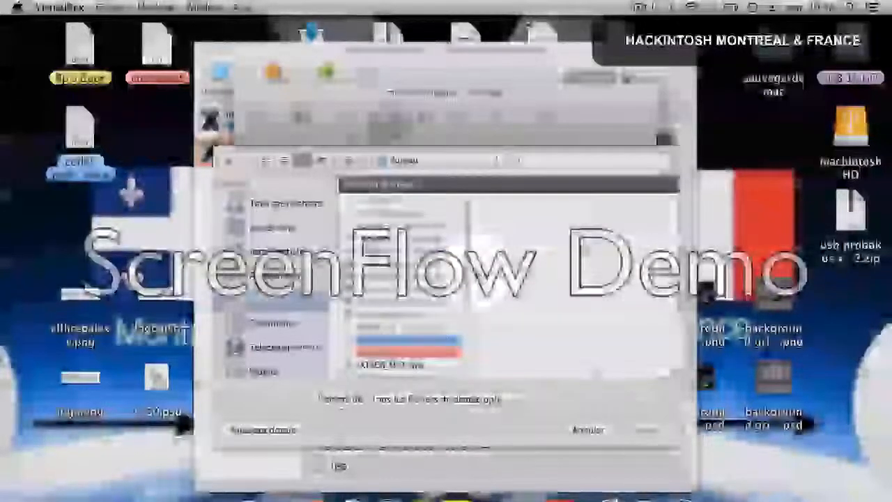
drag(473, 298, 477, 327)
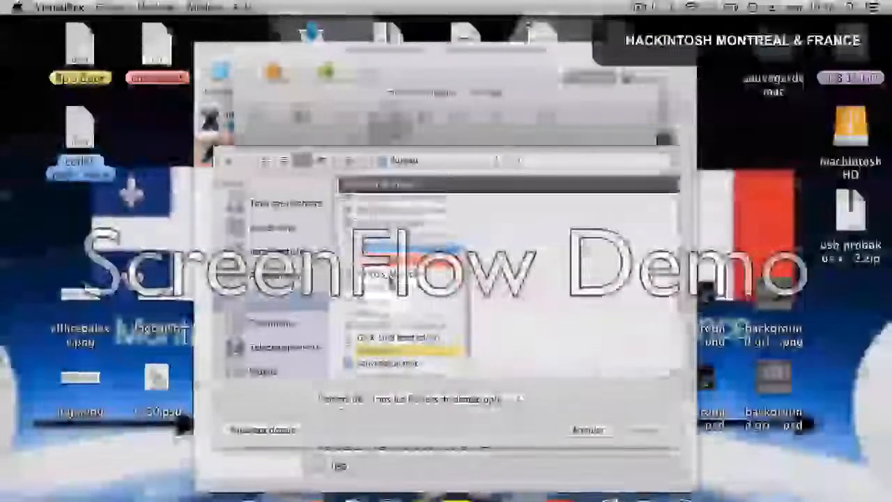
click(392, 276)
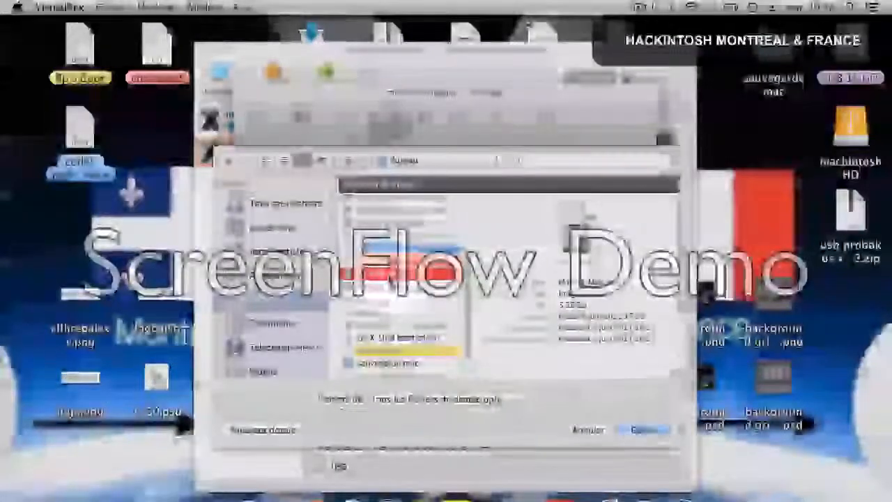
click(648, 430)
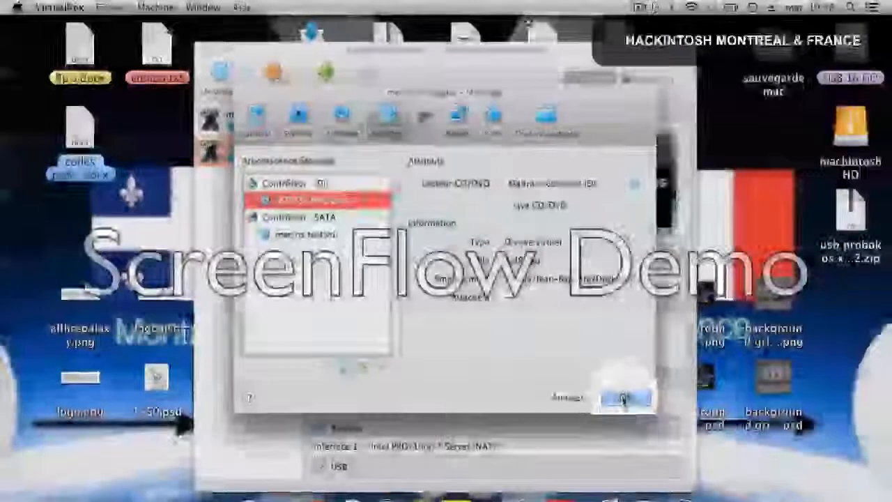
click(623, 399)
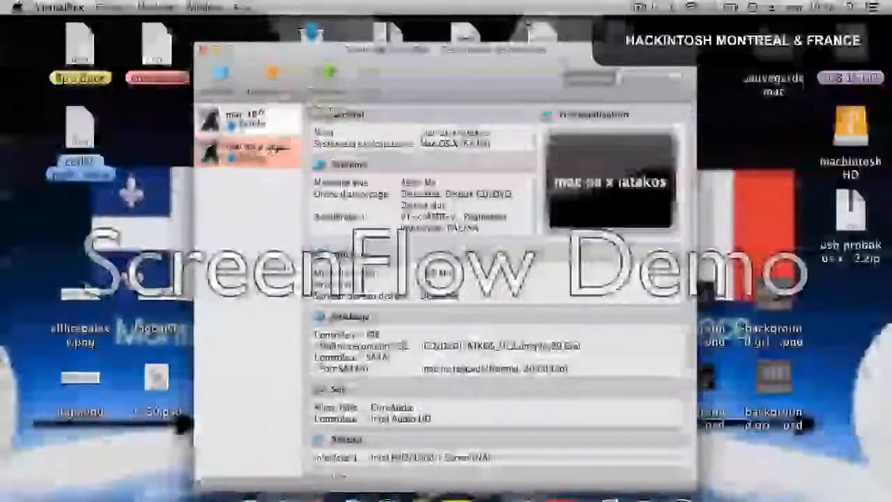
click(324, 71)
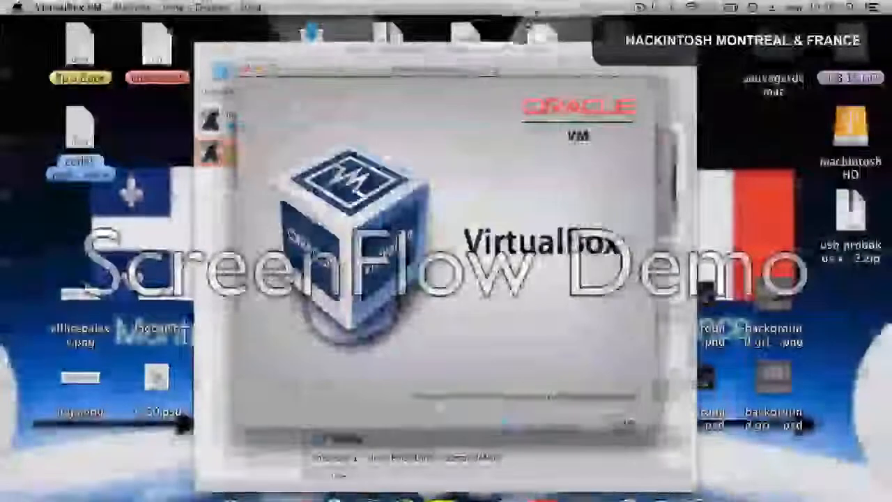
click(639, 8)
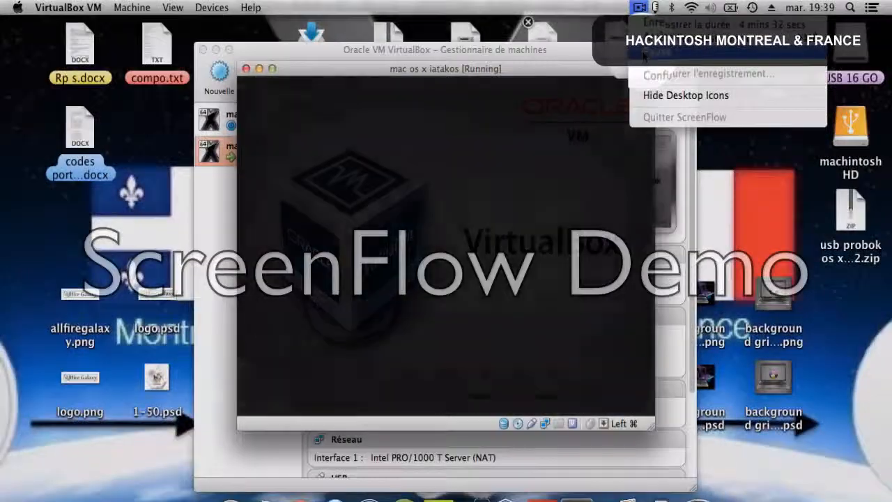
click(645, 55)
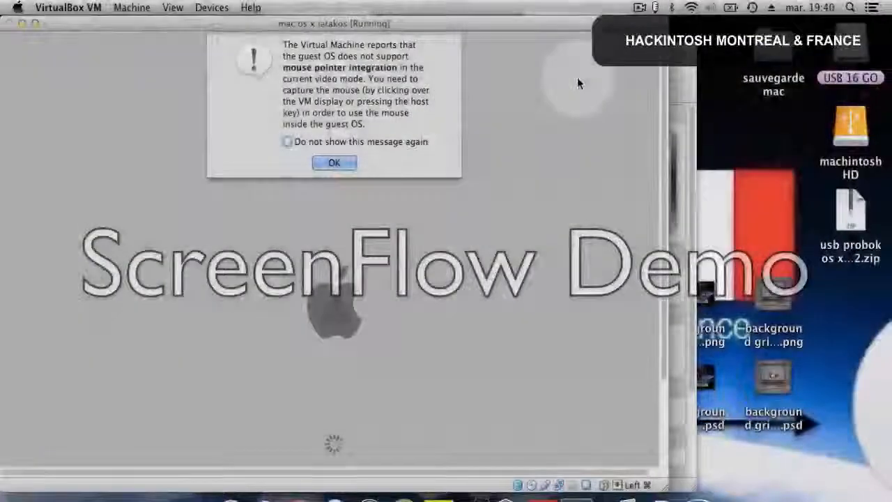
click(639, 7)
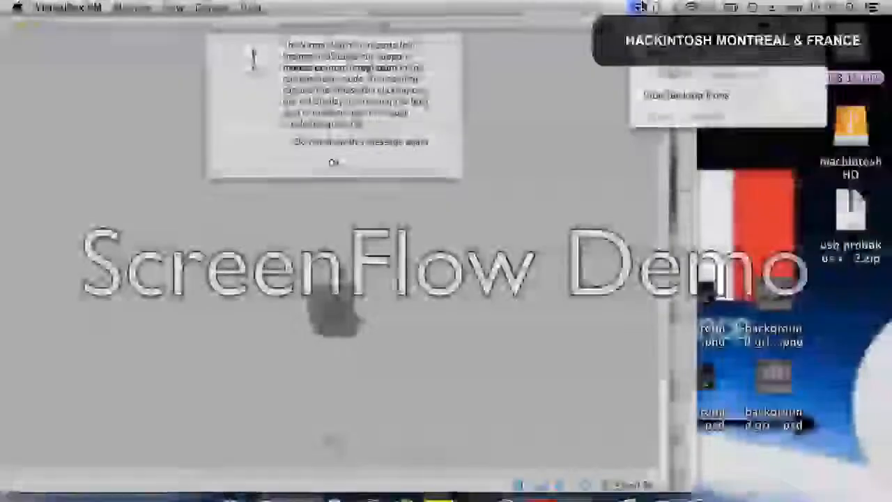
click(644, 54)
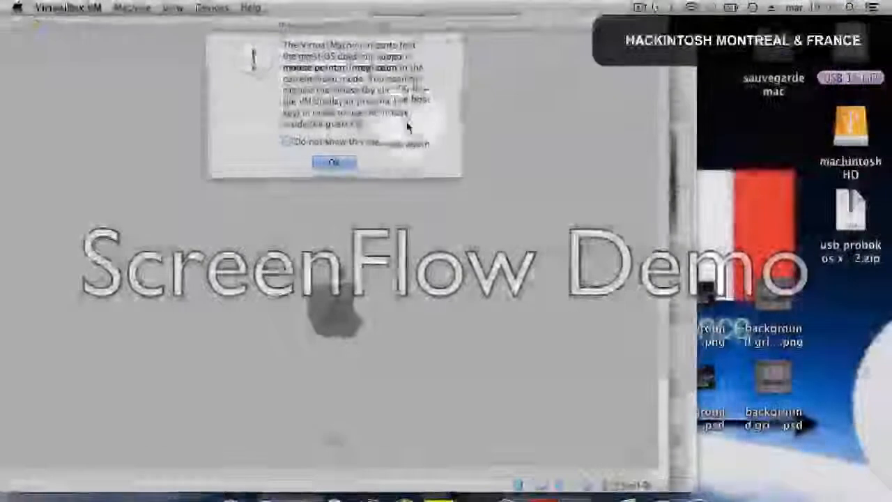
Dismiss the mouse pointer integration message and enlarge the running machine's window to fill the screen.
click(336, 167)
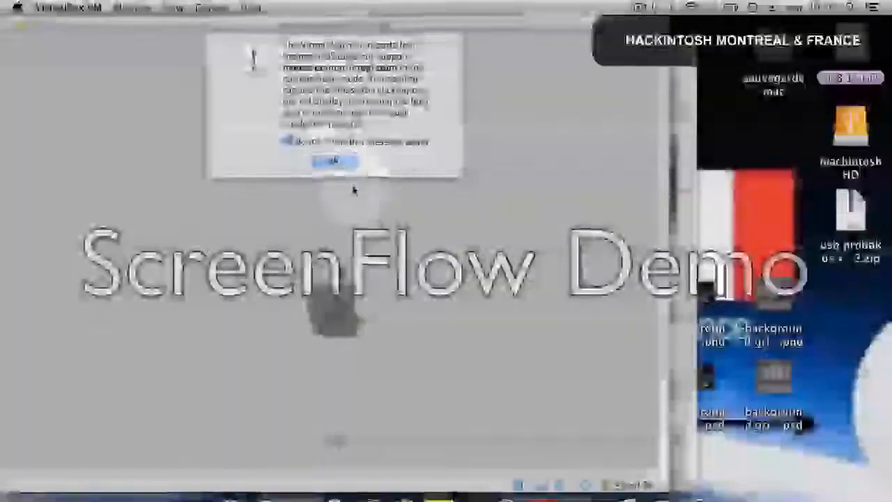
click(335, 165)
click(275, 123)
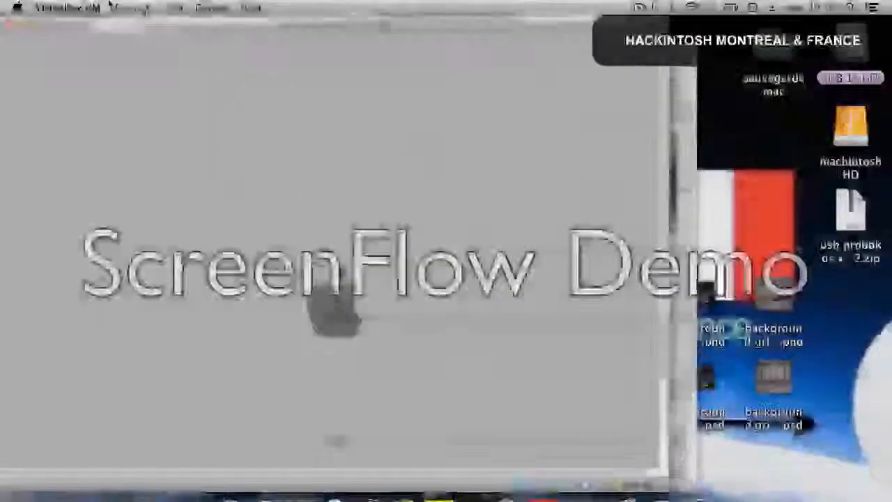
click(38, 26)
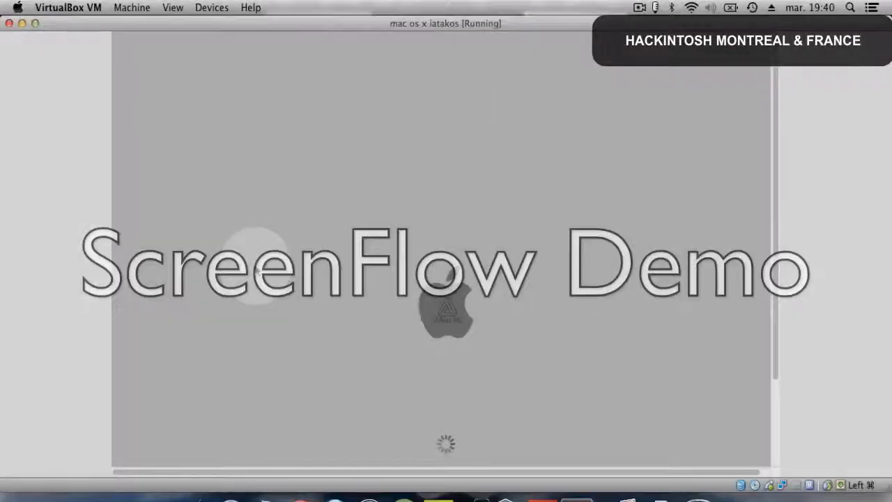
click(635, 7)
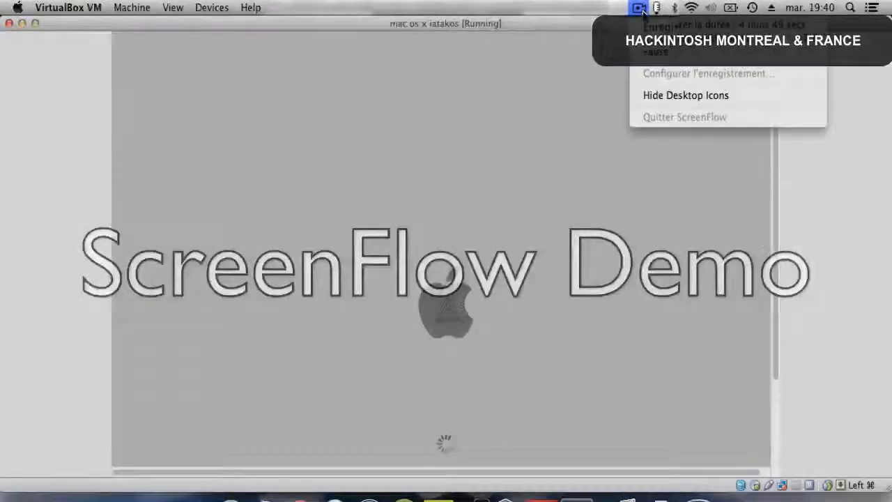
click(650, 54)
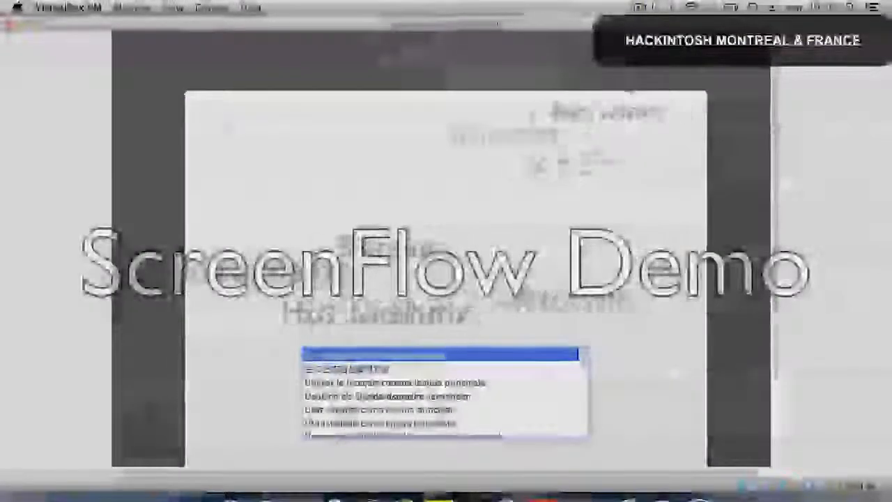
click(639, 8)
Switch the virtual machine display to scaled mode and maximize its window so the whole installer screen fits.
click(603, 101)
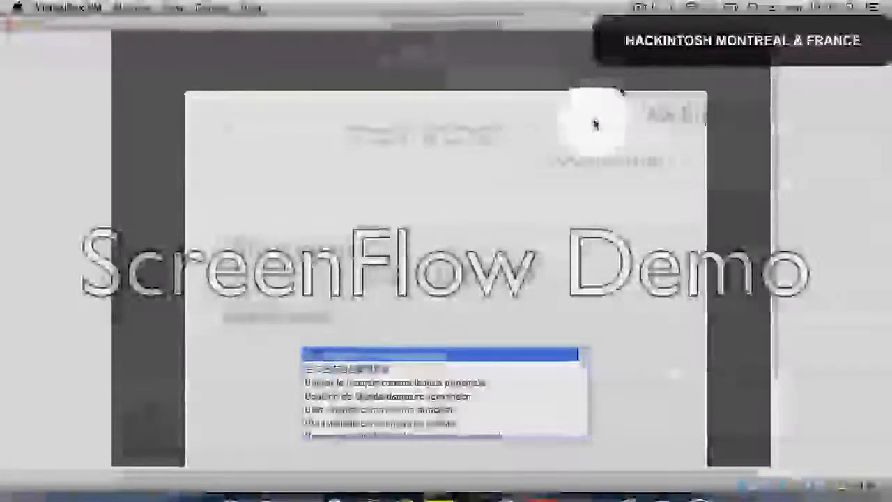
click(594, 121)
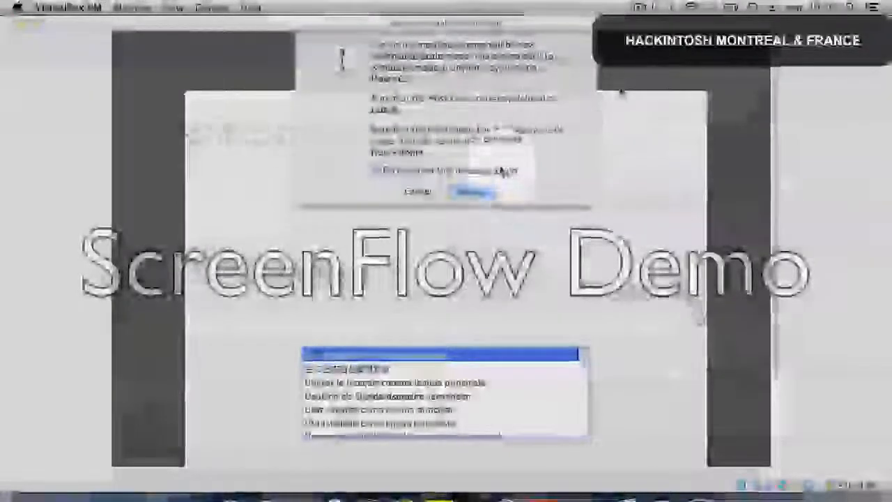
click(489, 198)
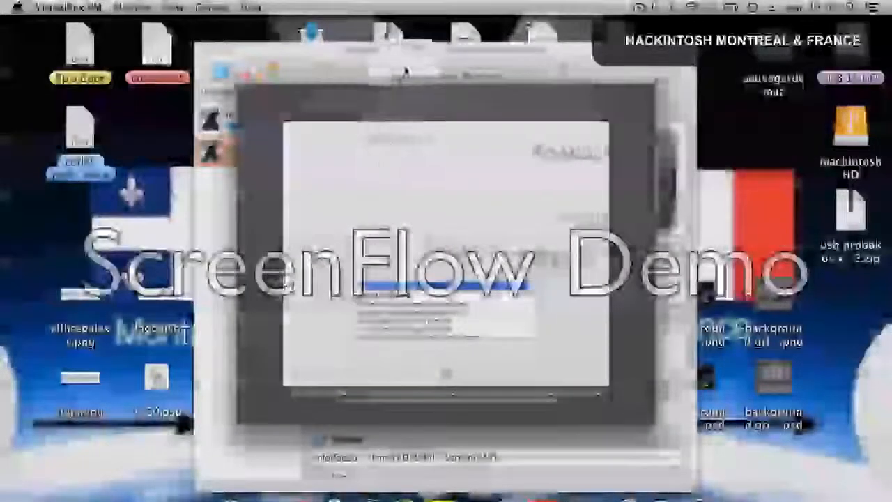
drag(436, 76, 435, 5)
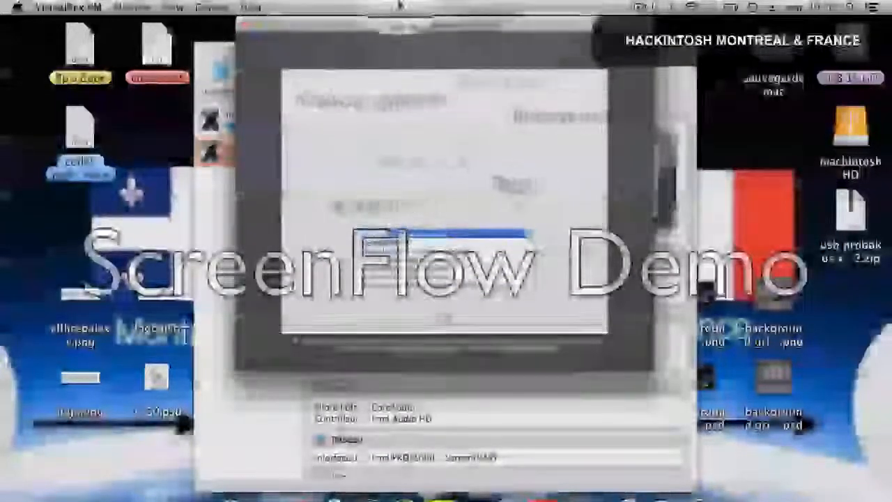
click(262, 26)
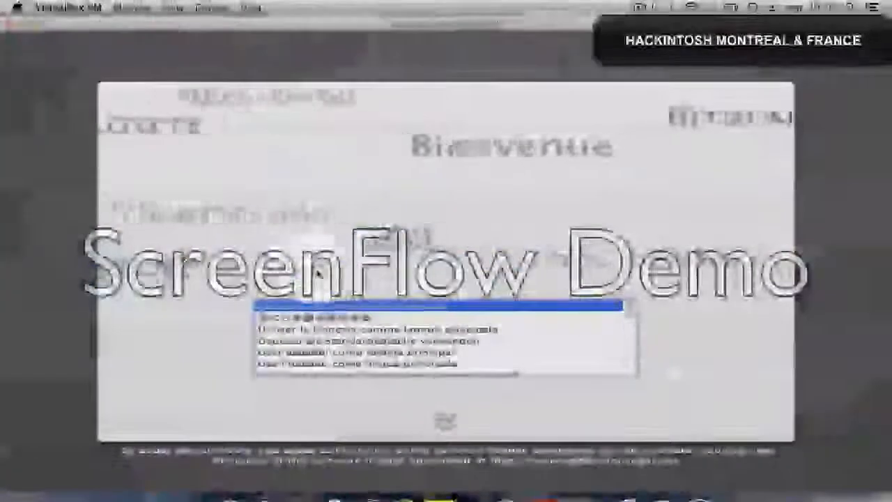